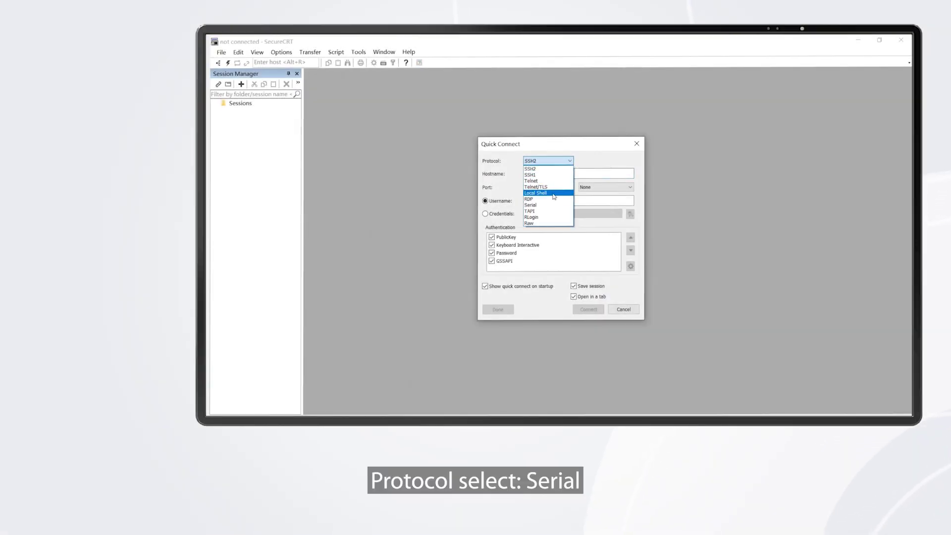
Choose the Serial protocol and 115200 baud for the COM3 quick connection
left_click(546, 206)
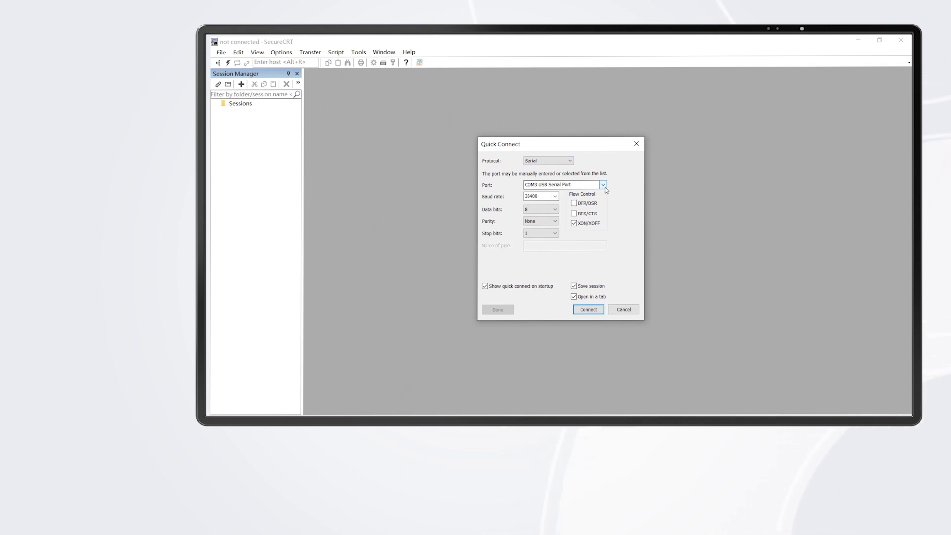
left_click(555, 197)
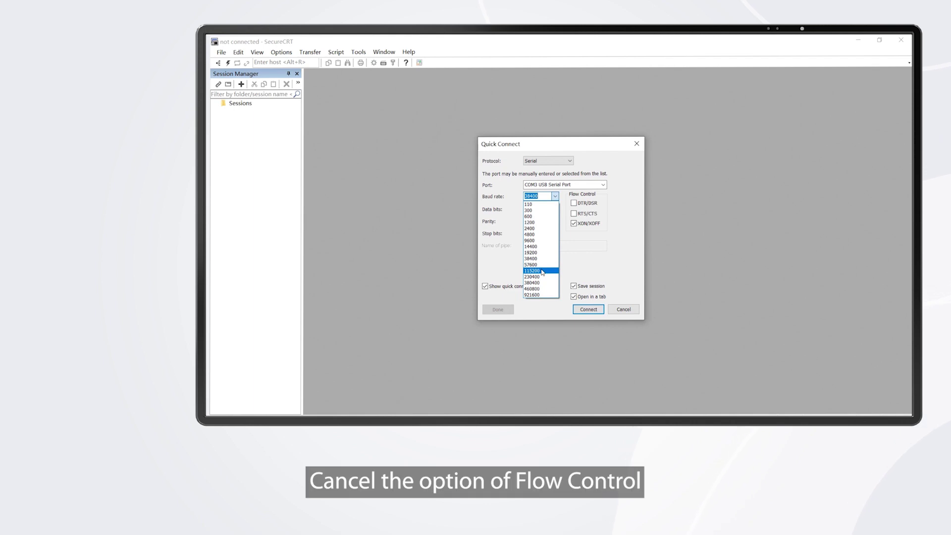
left_click(542, 271)
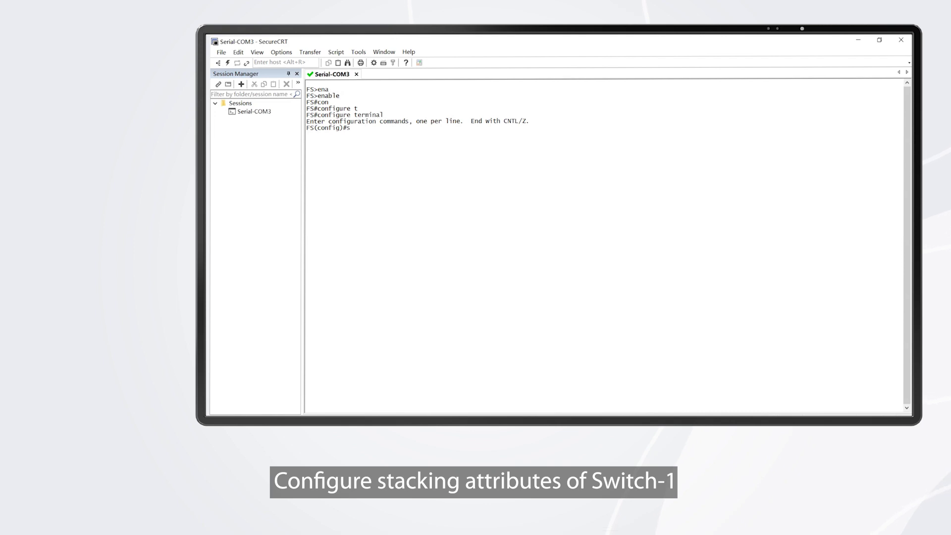
type("witch virtual do")
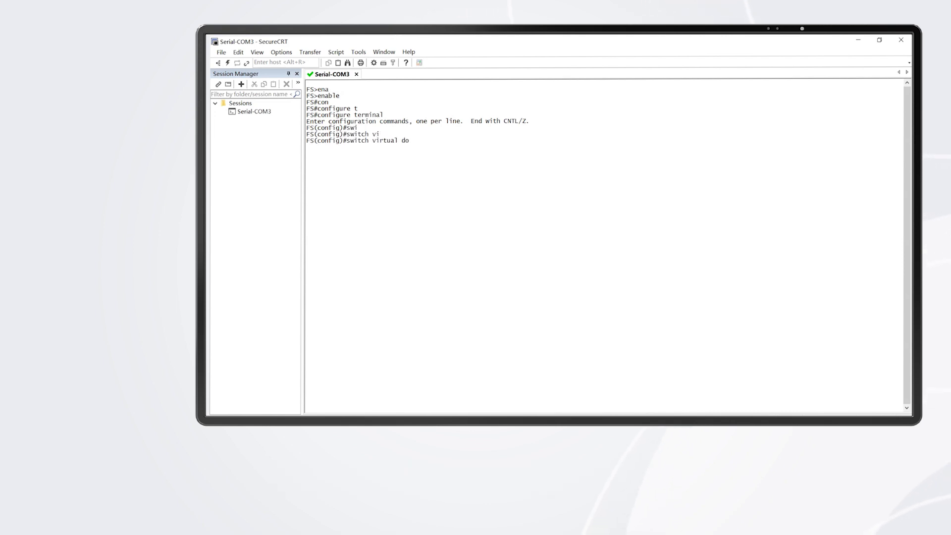
Create virtual domain 100 with member switch 1 at priority 200
key("Tab")
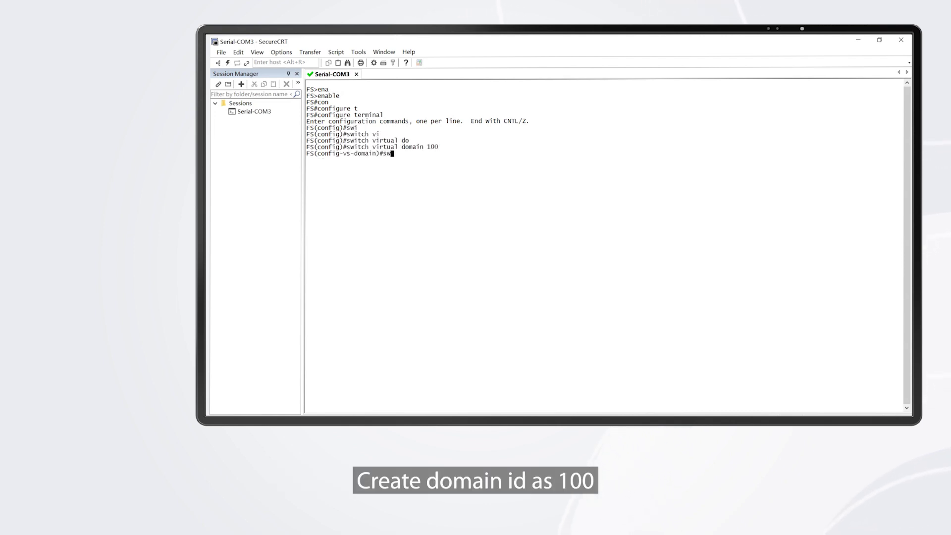
type("itch 1")
key("Return")
type("s")
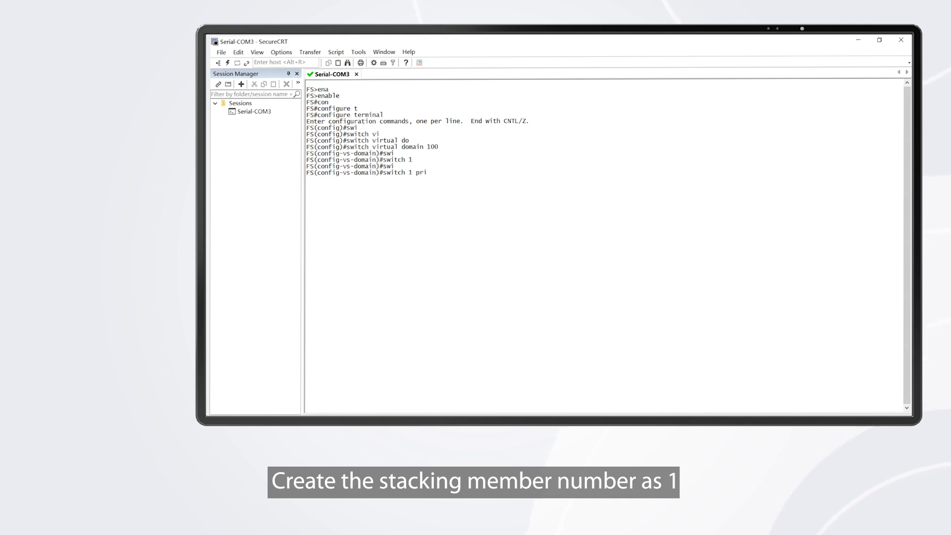
key("Tab")
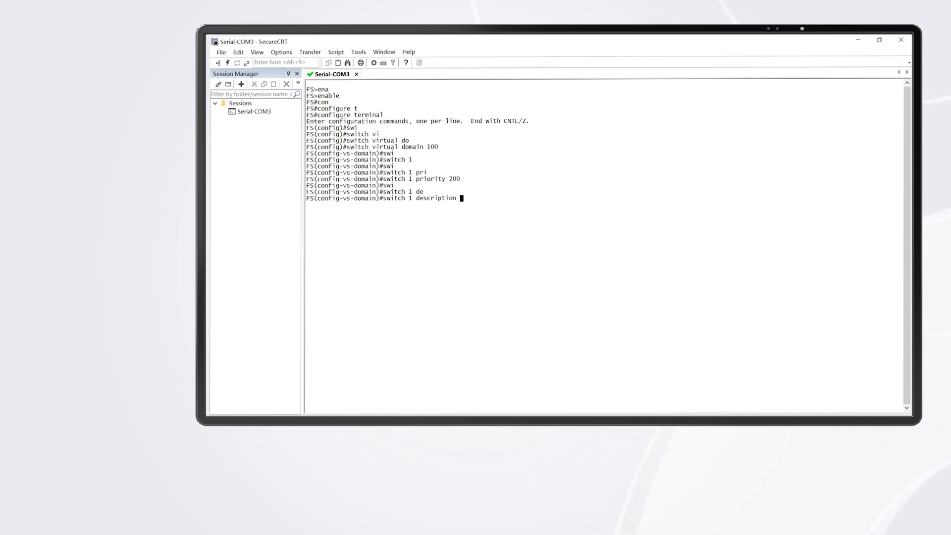
type("switch-1")
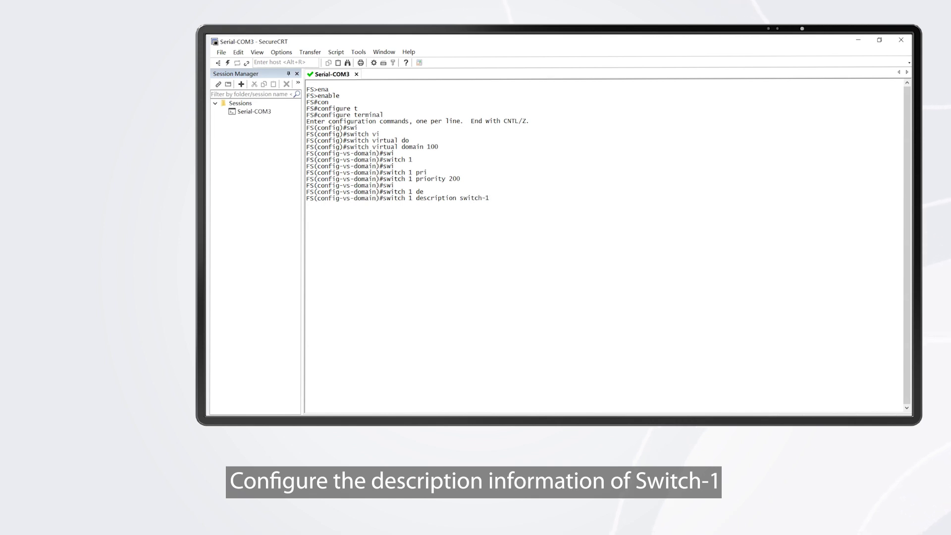
type("s-domain)#switch crc errors 10")
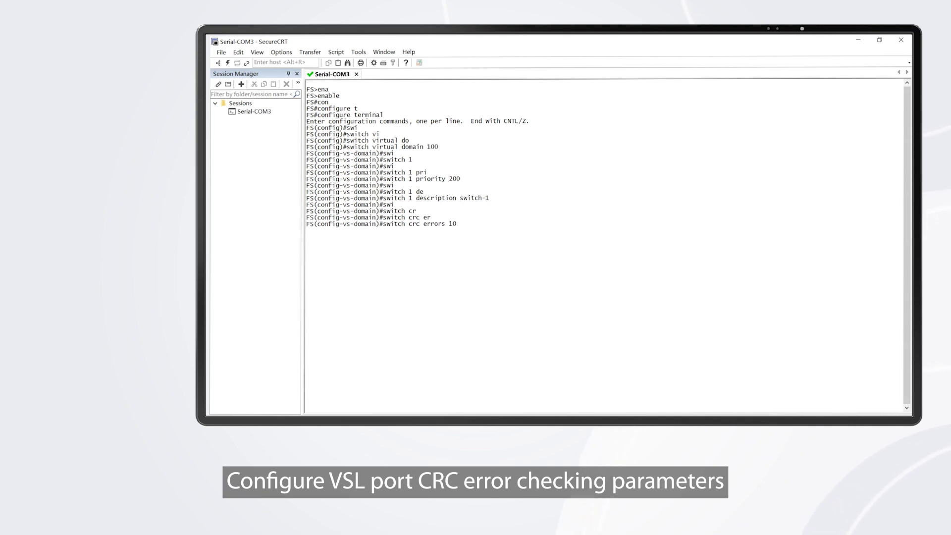
type(" ti")
Enter 'switch crc errors 10 times 20' to set the CRC error threshold
key("Tab")
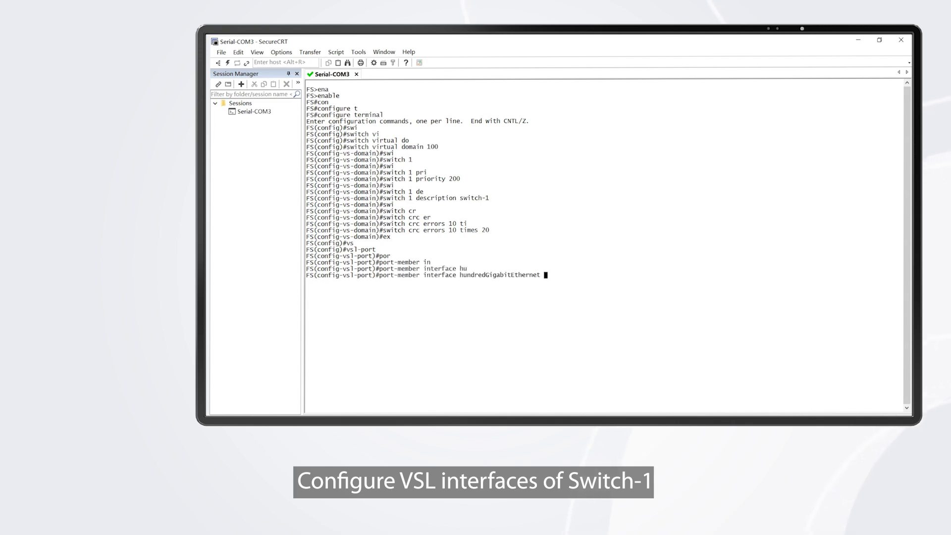
type("0/1")
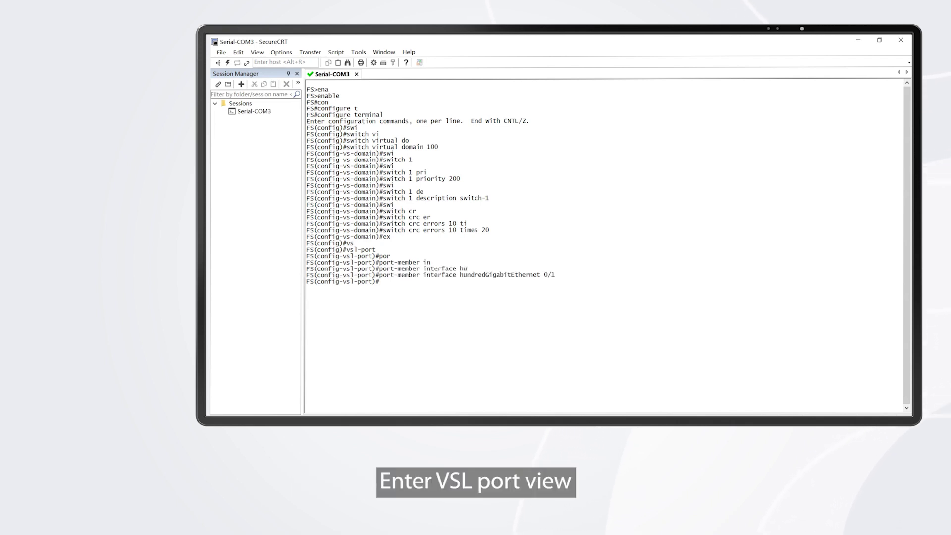
Add HundredGigabitEthernet 0/1 and 0/2 as VSL port members, then leave configuration mode
key("Return")
type("port-member interface hundredGigabitEthernet 0/2")
key("Return")
type("ex")
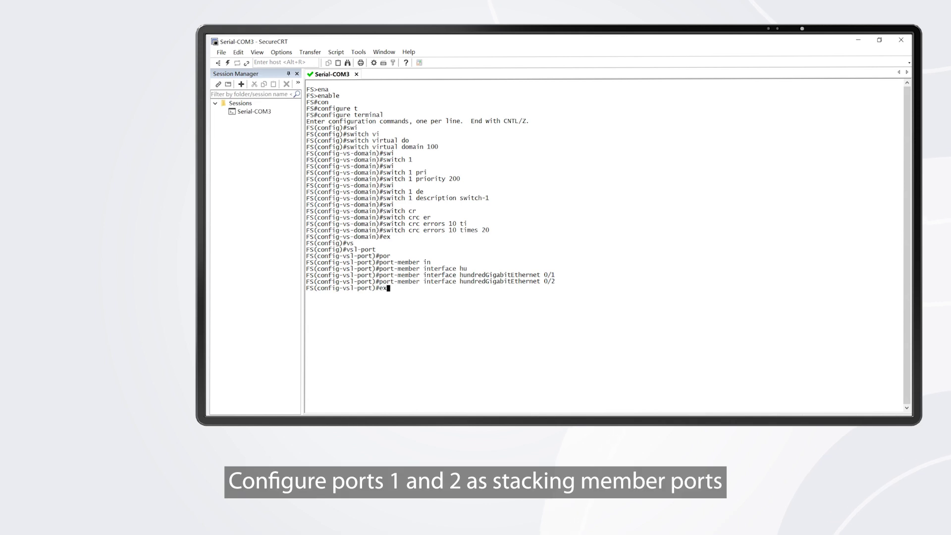
key("Return")
type("swi")
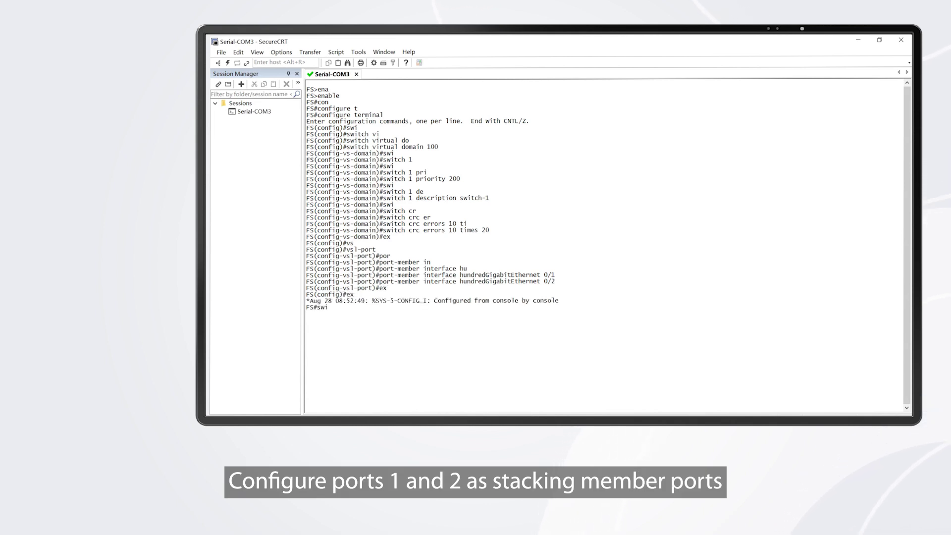
type("n")
Convert switch 1 to virtual mode, confirming the reload and declining backup restore
key("Tab")
type("mo")
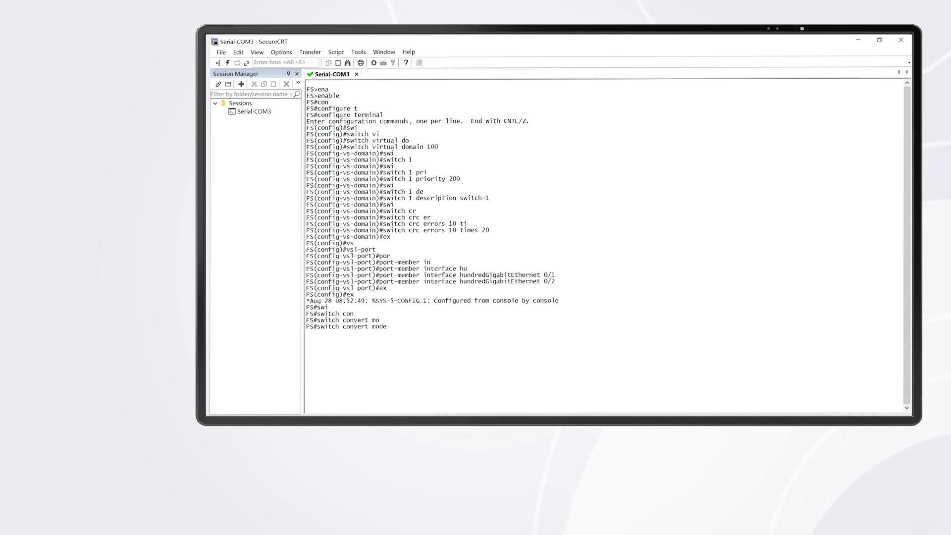
type("vi")
key("Return")
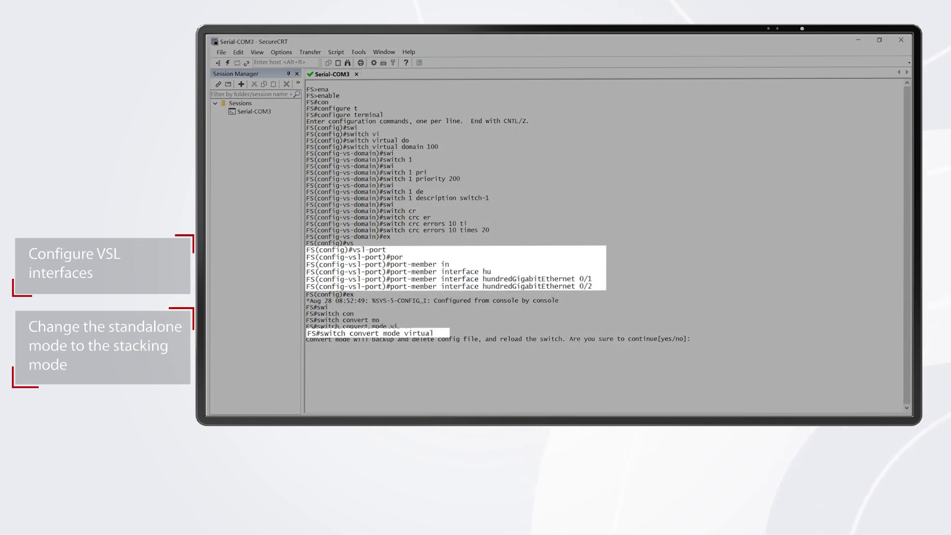
type("y")
key("Return")
type("n")
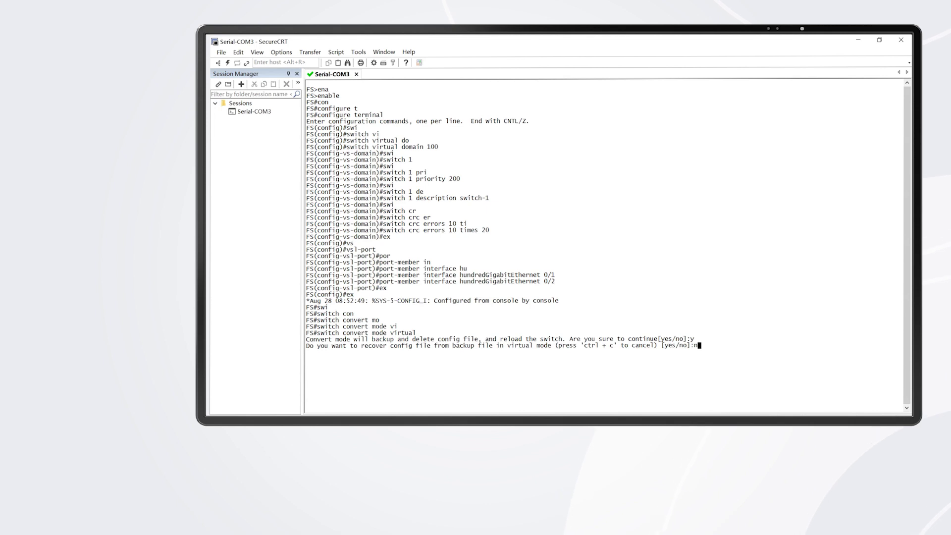
key("Return")
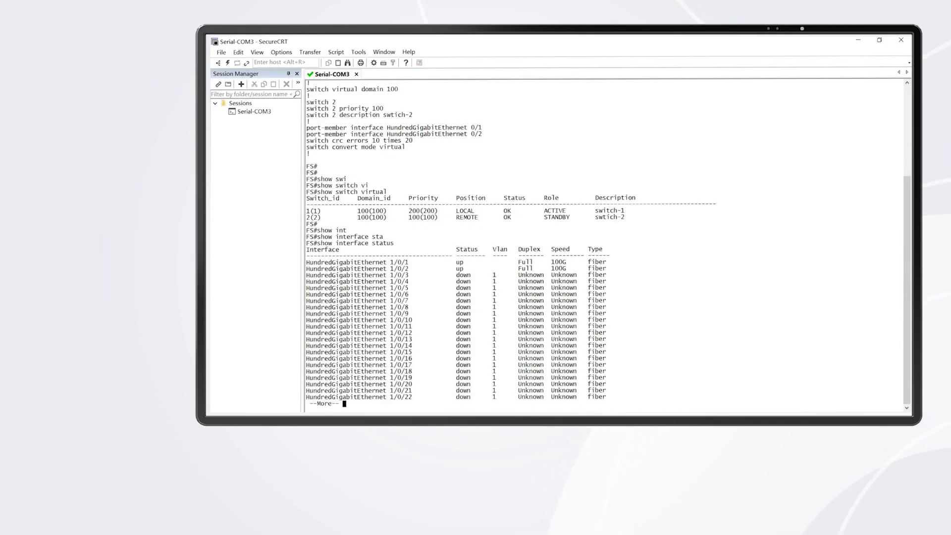
Page through the interface status of both switches and return to a prompt
key("space")
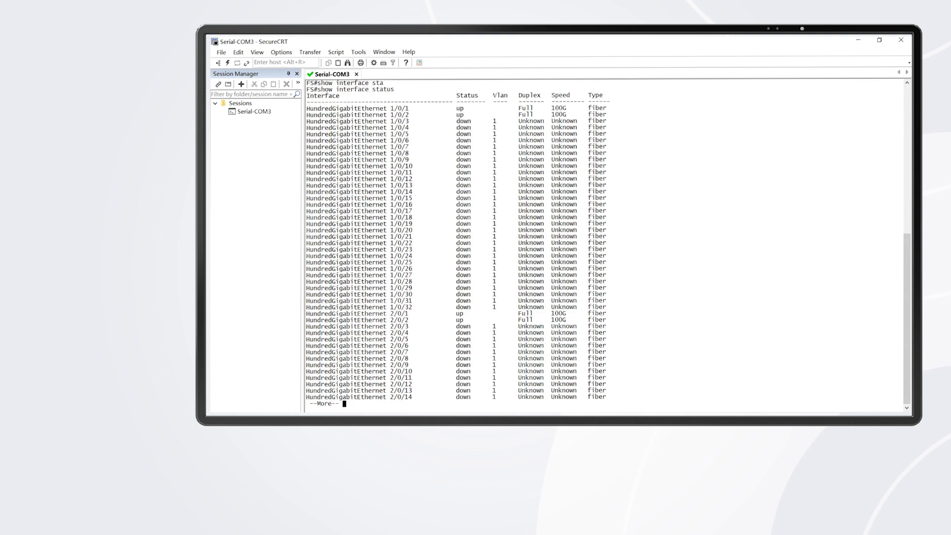
key("space")
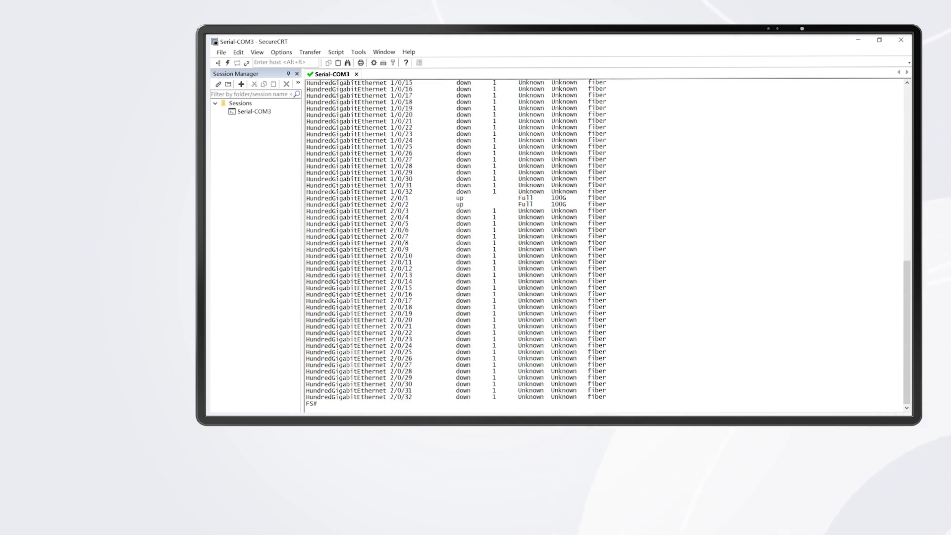
type("d")
key("Return")
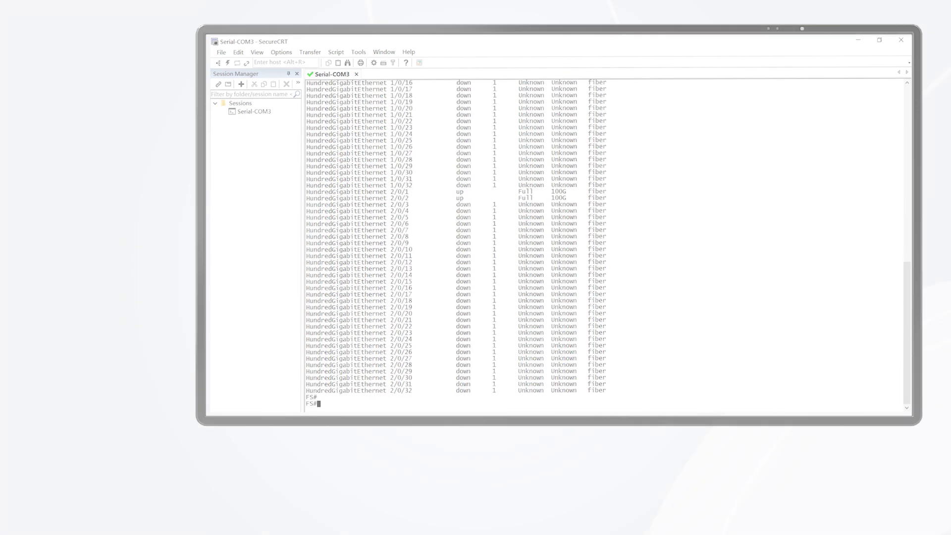